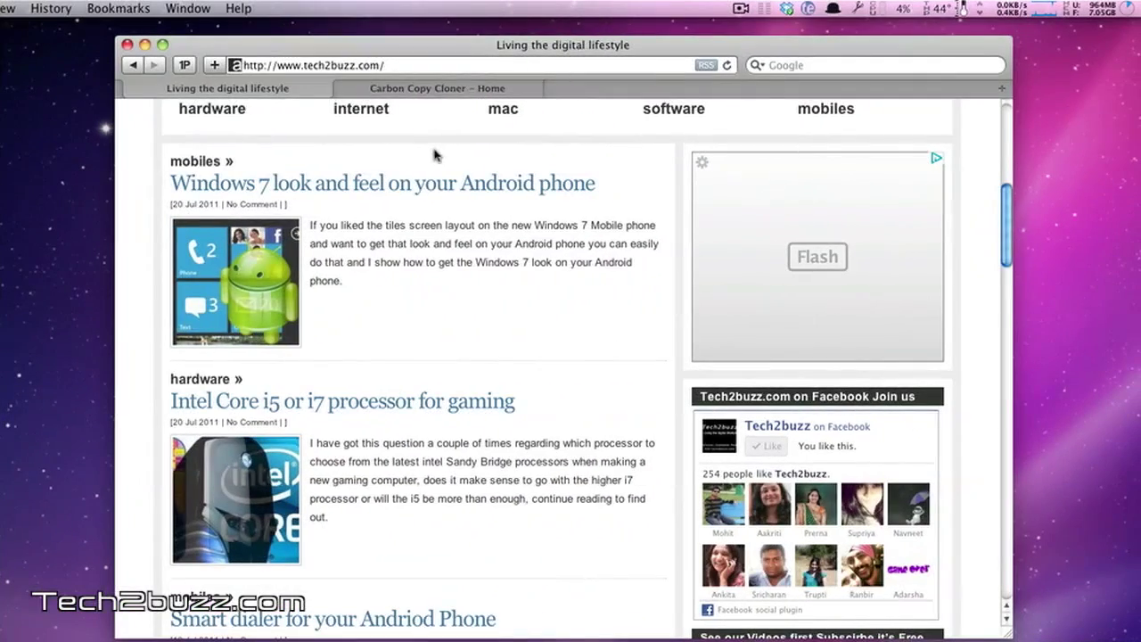
Switch Safari to the 'Carbon Copy Cloner – Home' tab on bombich.com.
{"action": "left_click", "coordinate": [431, 93]}
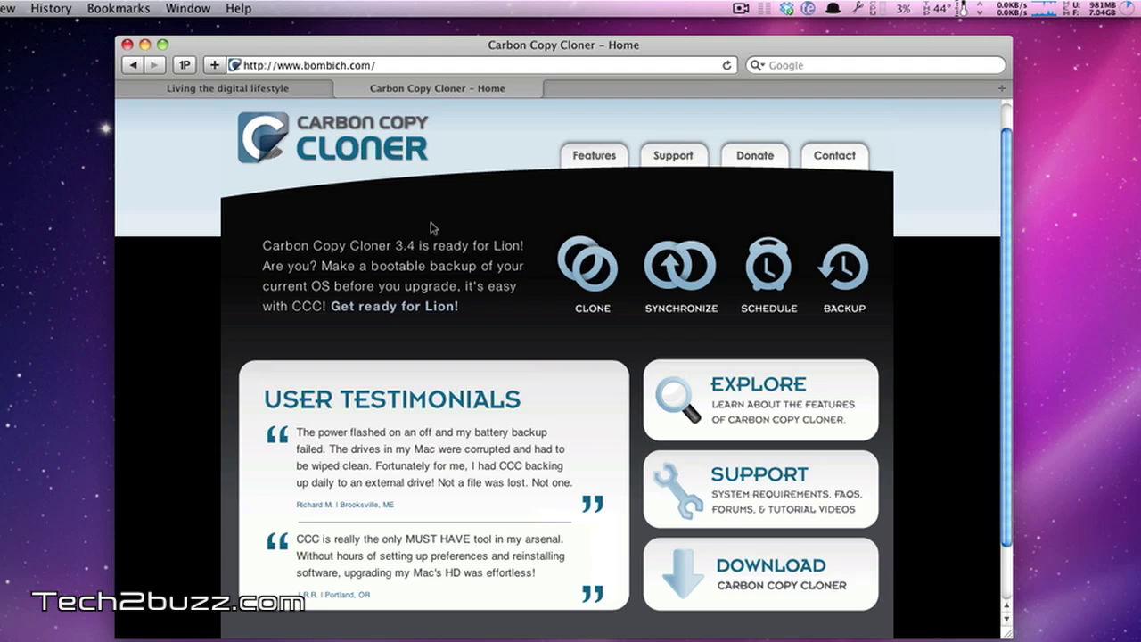
Scroll the bombich.com page slightly and reposition the downloaded Carbon Copy Cloner folder window.
{"action": "scroll", "coordinate": [465, 269], "scroll_direction": "down", "scroll_amount": 1}
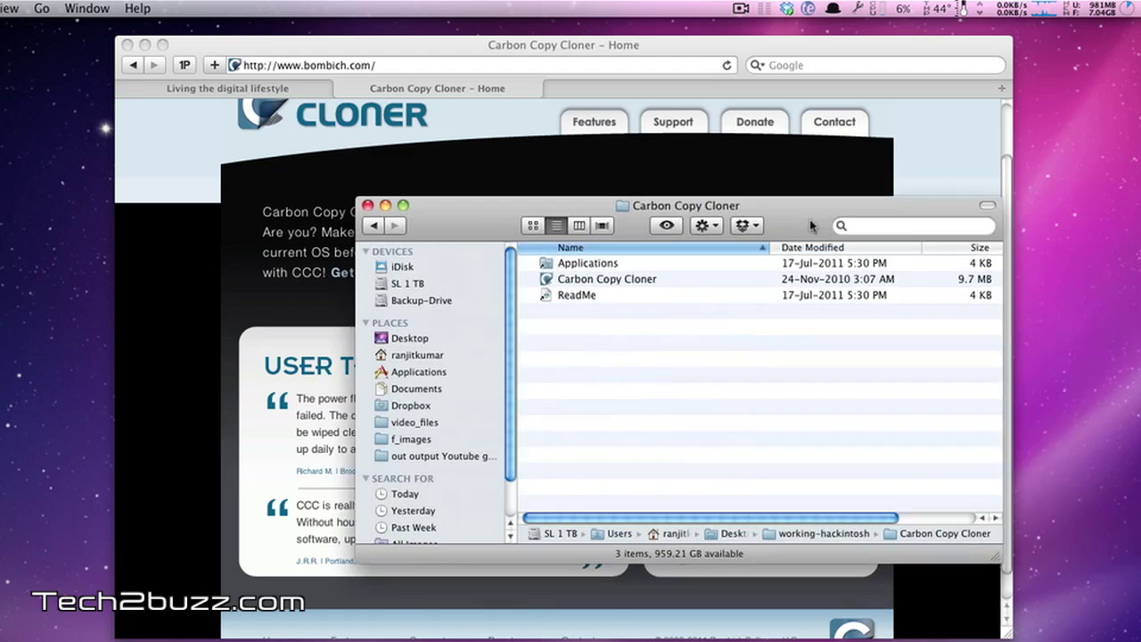
{"action": "left_click_drag", "start_coordinate": [812, 225], "coordinate": [717, 201]}
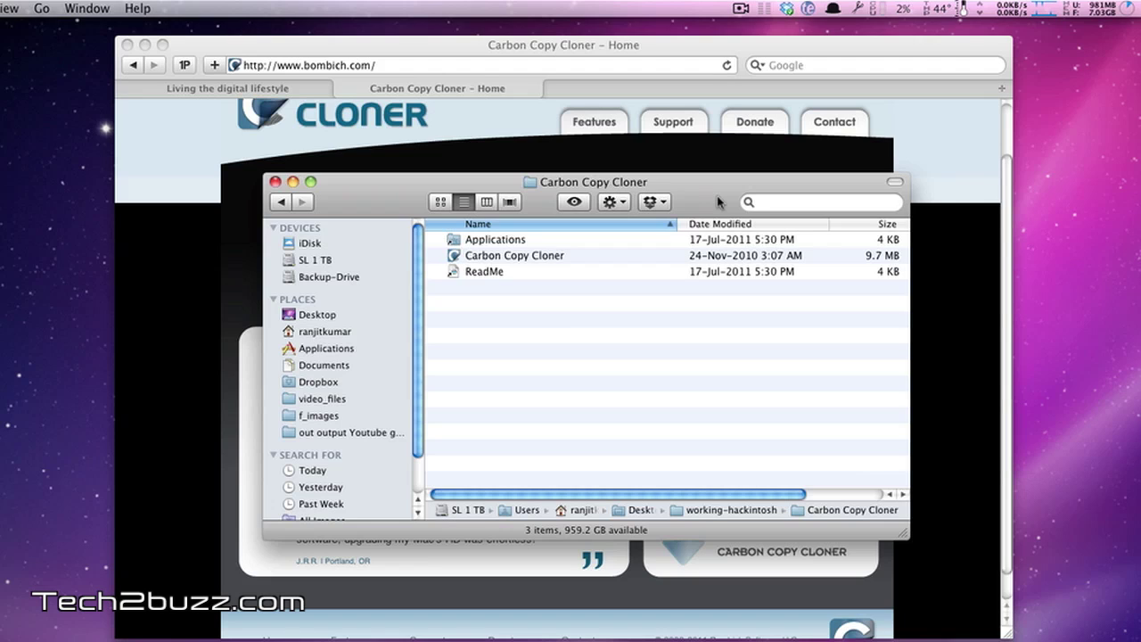
Launch the Carbon Copy Cloner app from the downloaded folder.
{"action": "double_click", "coordinate": [527, 259]}
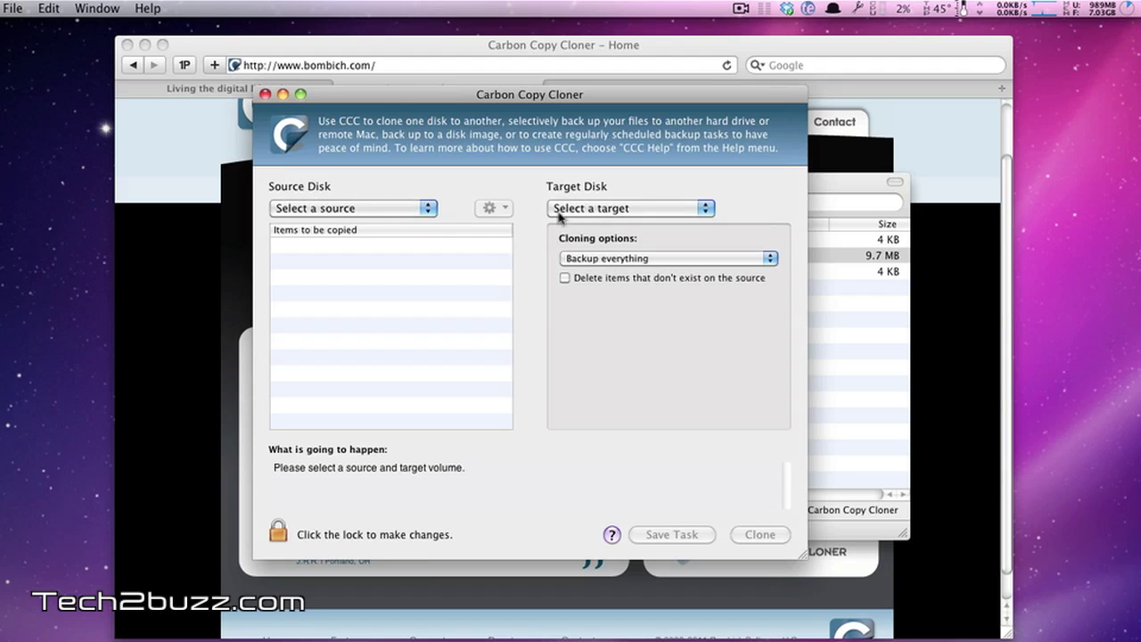
Pick SL 1 TB as the source disk, then dismiss the Target Disk list without choosing one.
{"action": "left_click", "coordinate": [417, 210]}
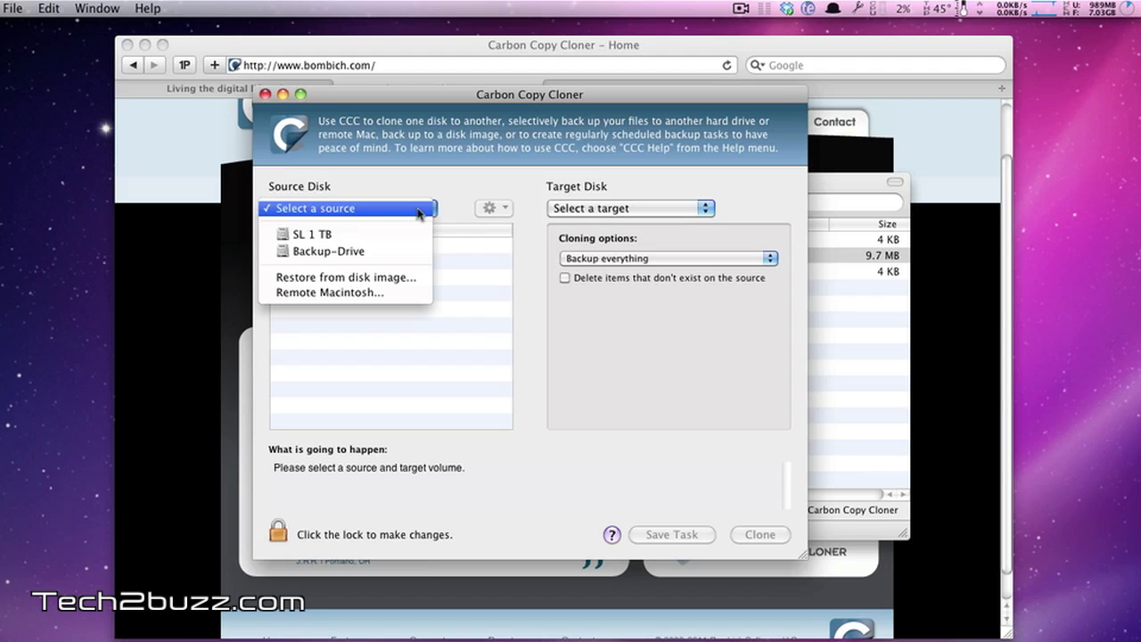
{"action": "left_click", "coordinate": [343, 239]}
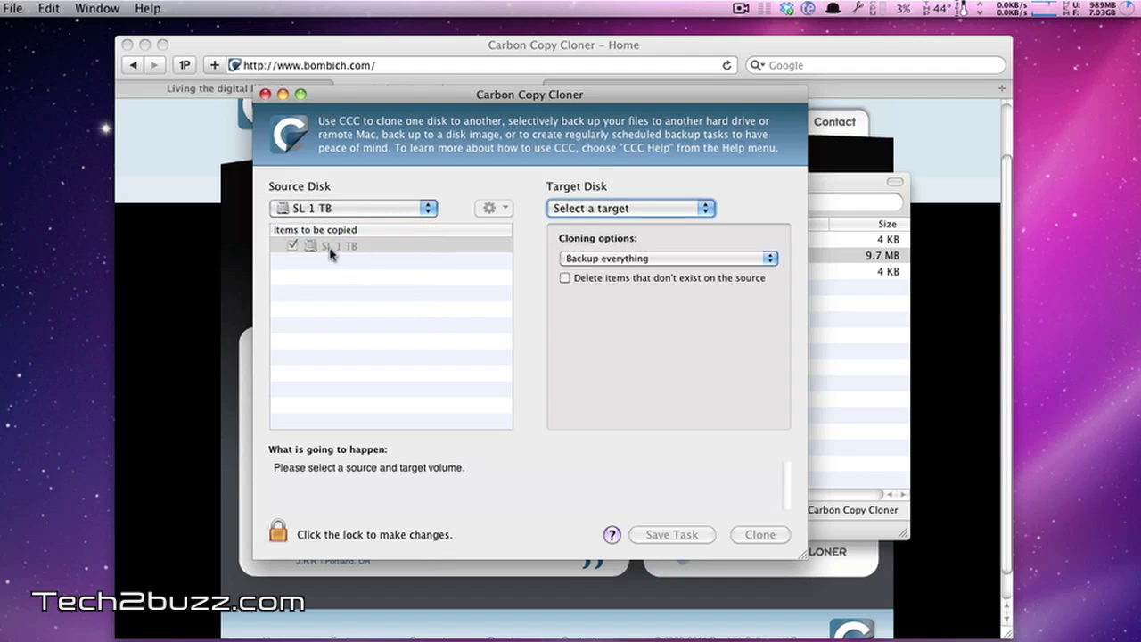
{"action": "left_click", "coordinate": [612, 214]}
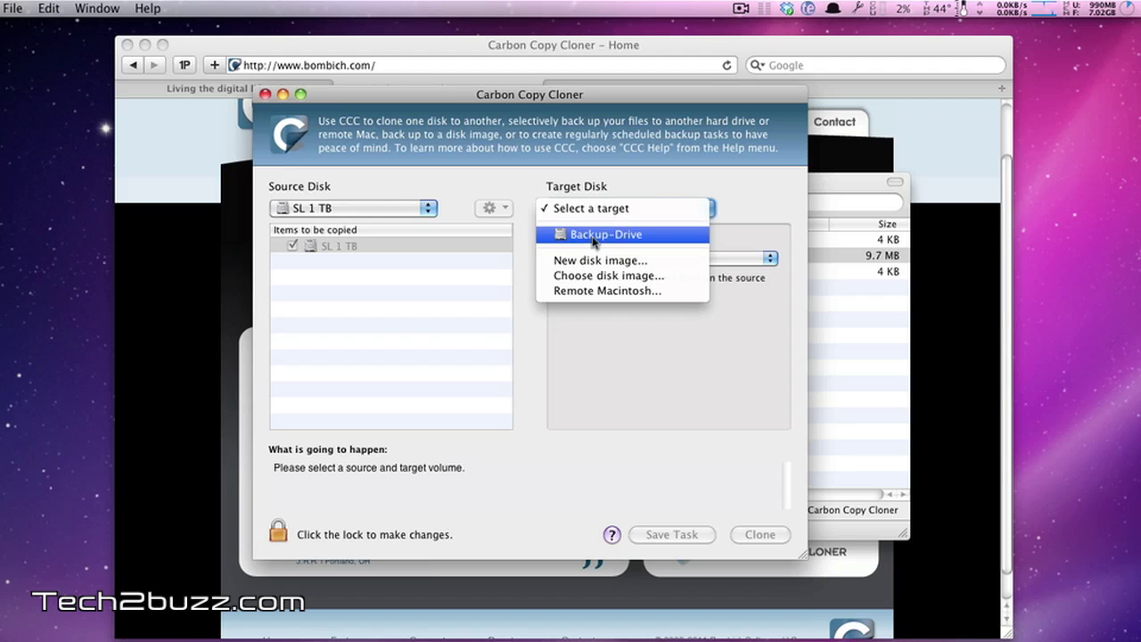
{"action": "left_click", "coordinate": [615, 396]}
Quit Carbon Copy Cloner and launch Disk Utility by searching 'disk' in the launcher.
{"action": "key", "text": "super+q"}
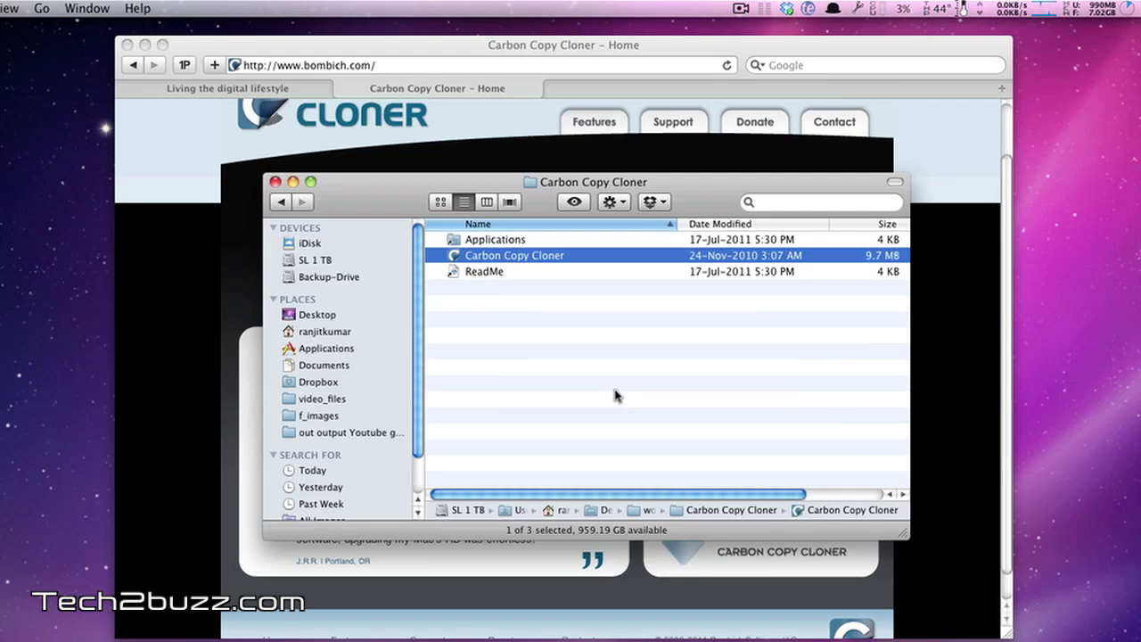
{"action": "key", "text": "alt+space"}
{"action": "type", "text": "disk"}
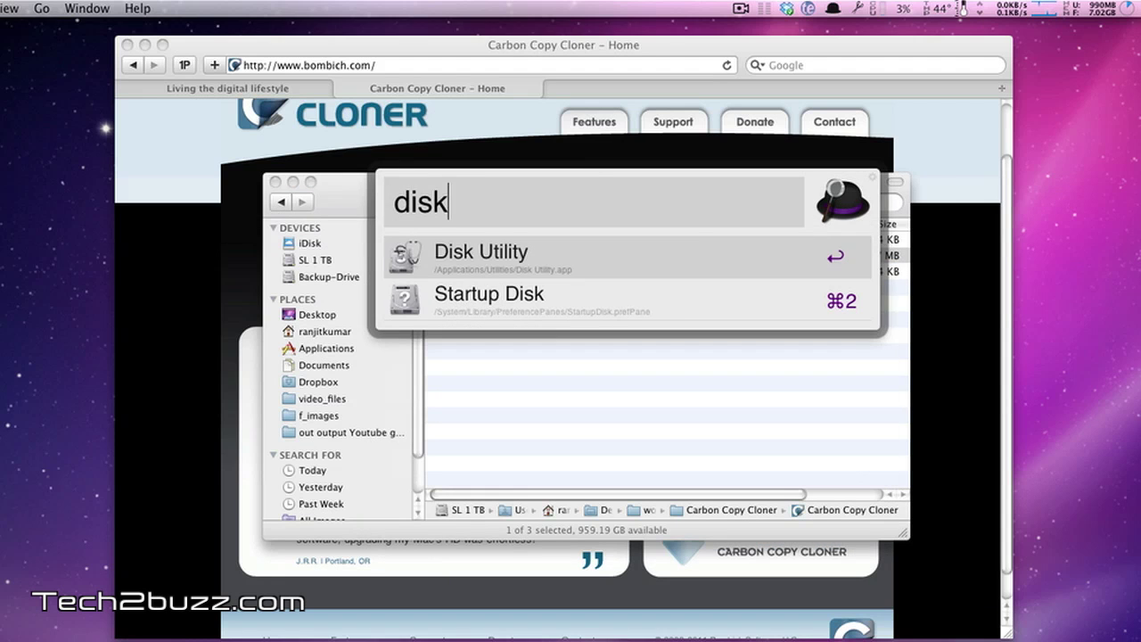
{"action": "key", "text": "Return"}
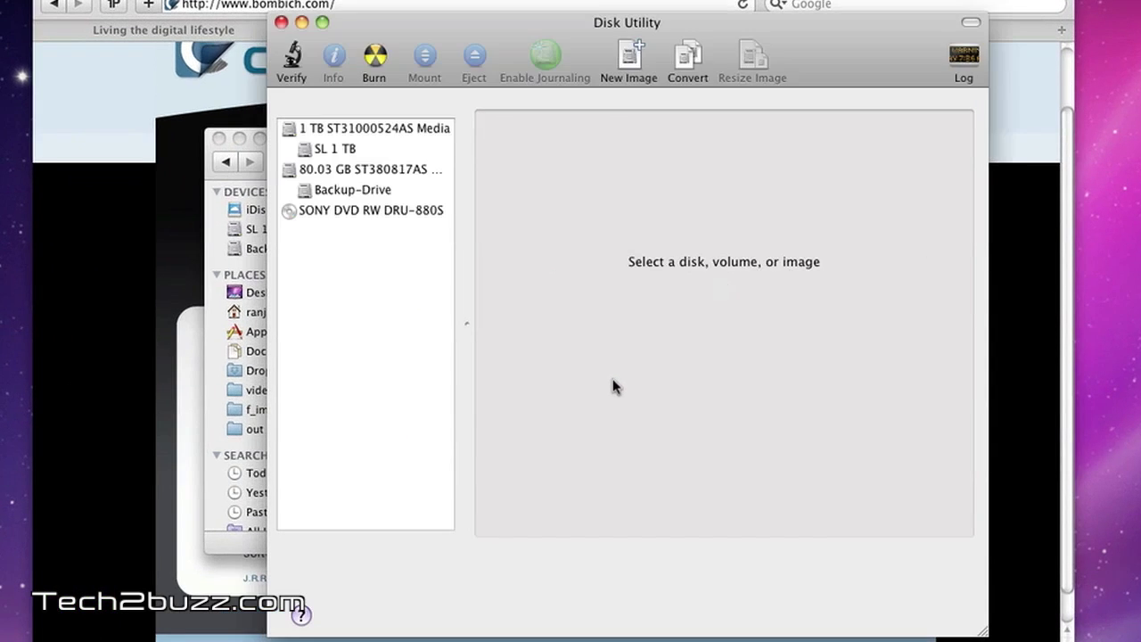
Select the 80.03 GB ST380817AS disk and show its partition layout and volume schemes.
{"action": "left_click", "coordinate": [302, 169]}
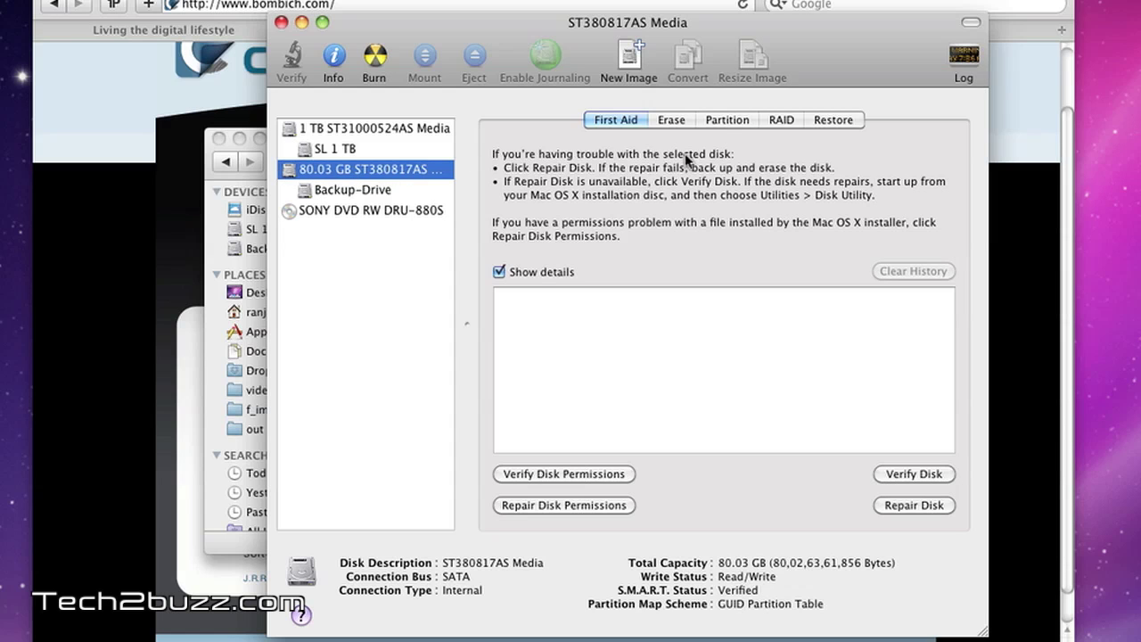
{"action": "left_click", "coordinate": [722, 120]}
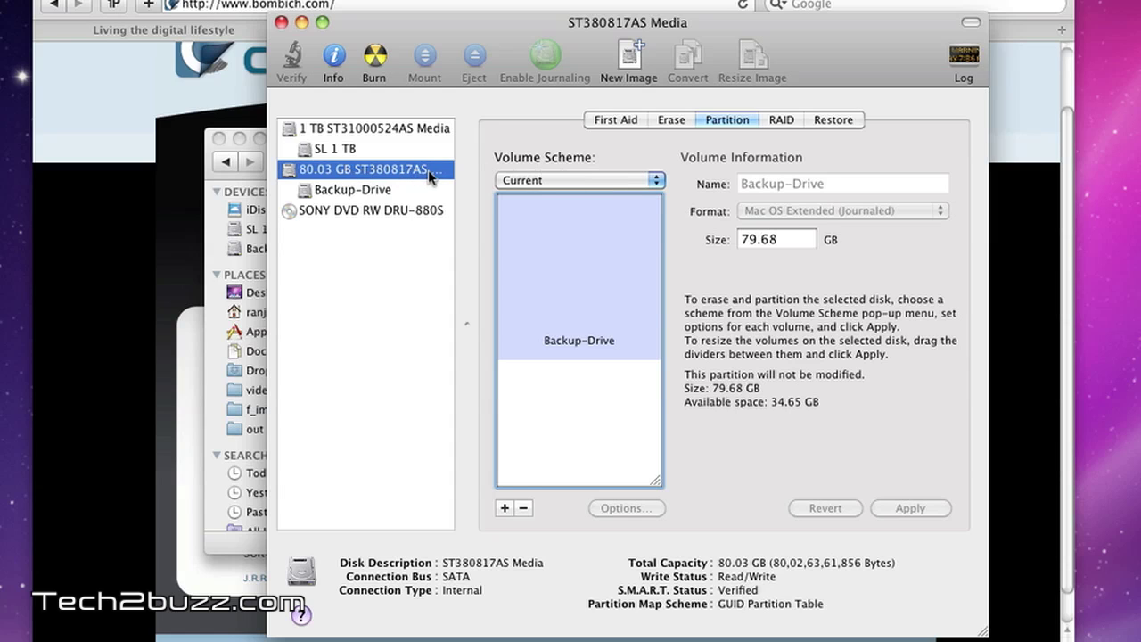
{"action": "left_click", "coordinate": [557, 183]}
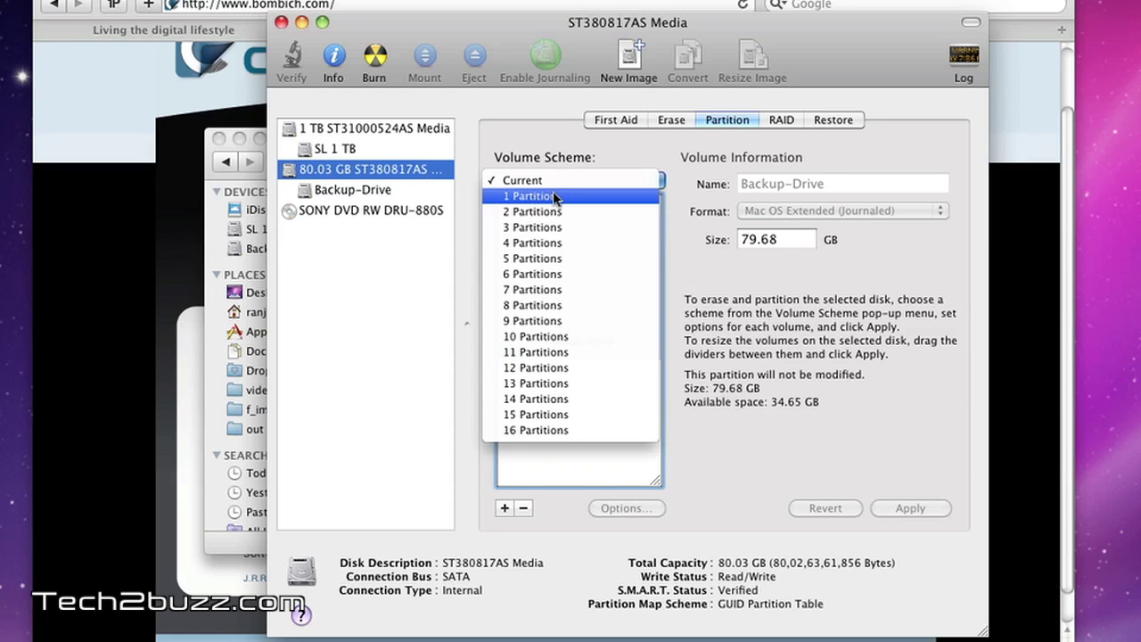
Choose the 1 Partition volume scheme and name the partition 'Backup Drive'.
{"action": "left_click", "coordinate": [553, 190]}
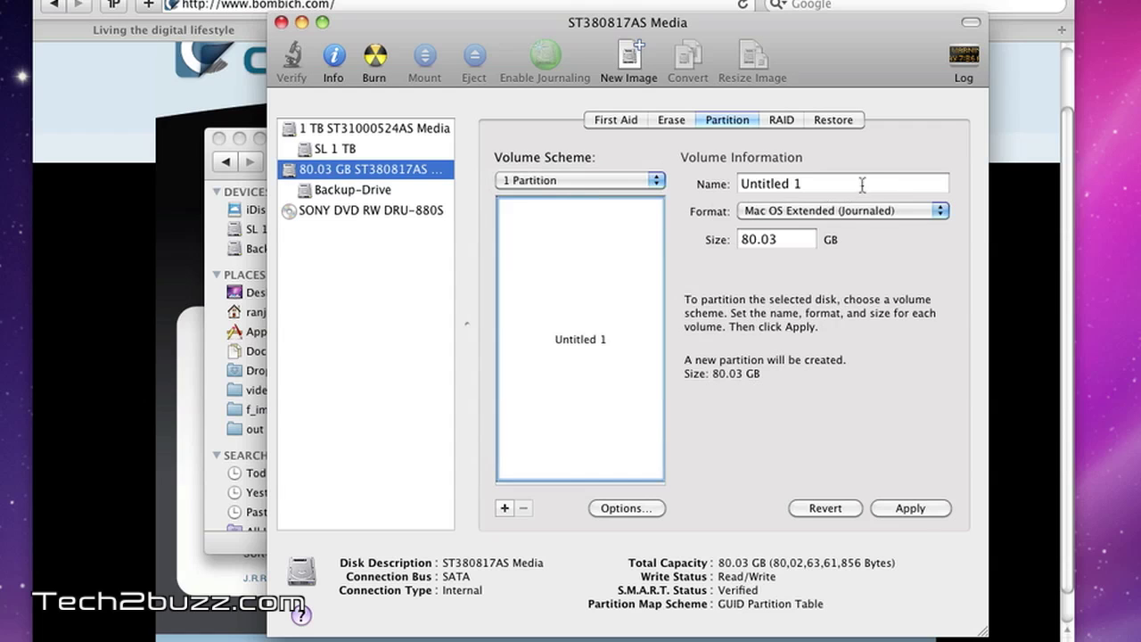
{"action": "triple_click", "coordinate": [862, 185]}
{"action": "type", "text": "Bac"}
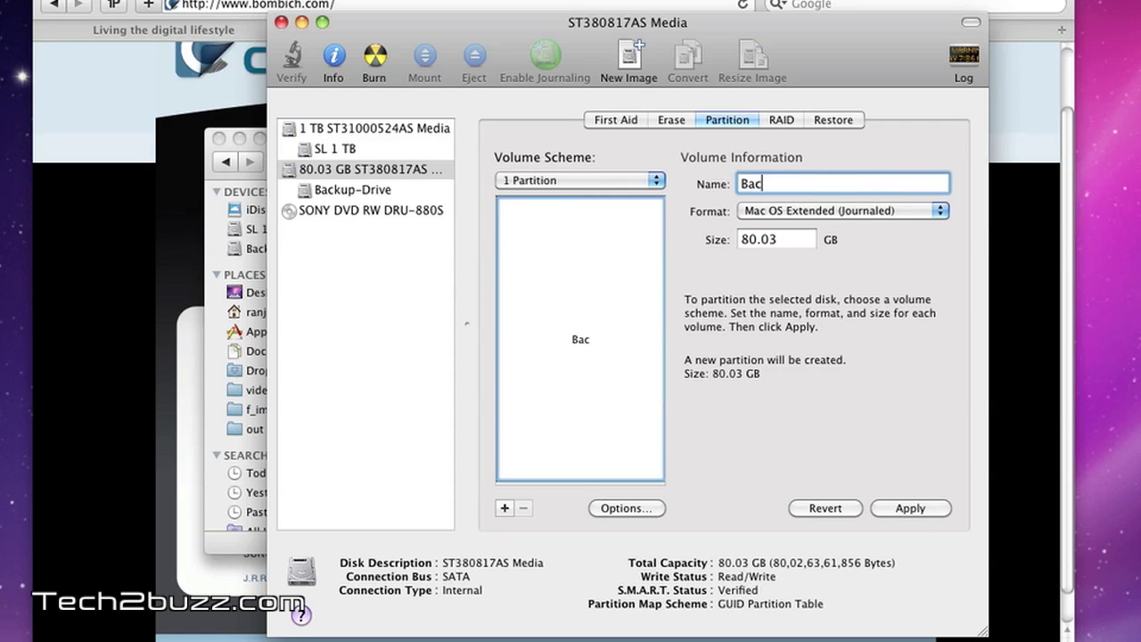
{"action": "type", "text": "kup Drive"}
Keep the GUID Partition Table scheme, then apply and confirm repartitioning the disk.
{"action": "left_click", "coordinate": [636, 510]}
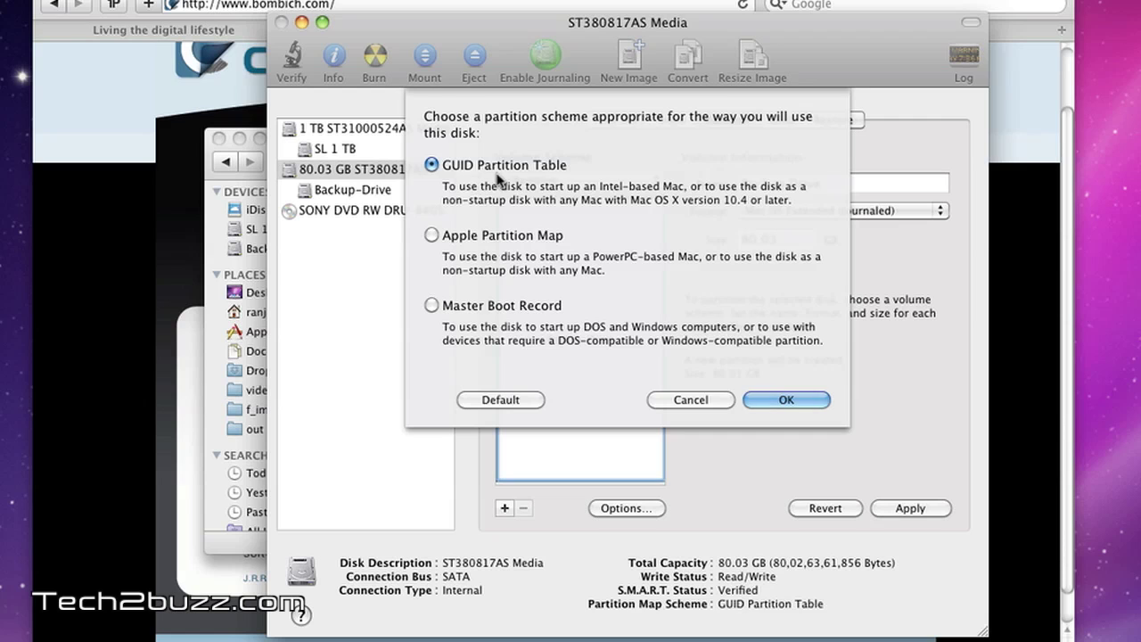
{"action": "left_click", "coordinate": [766, 394]}
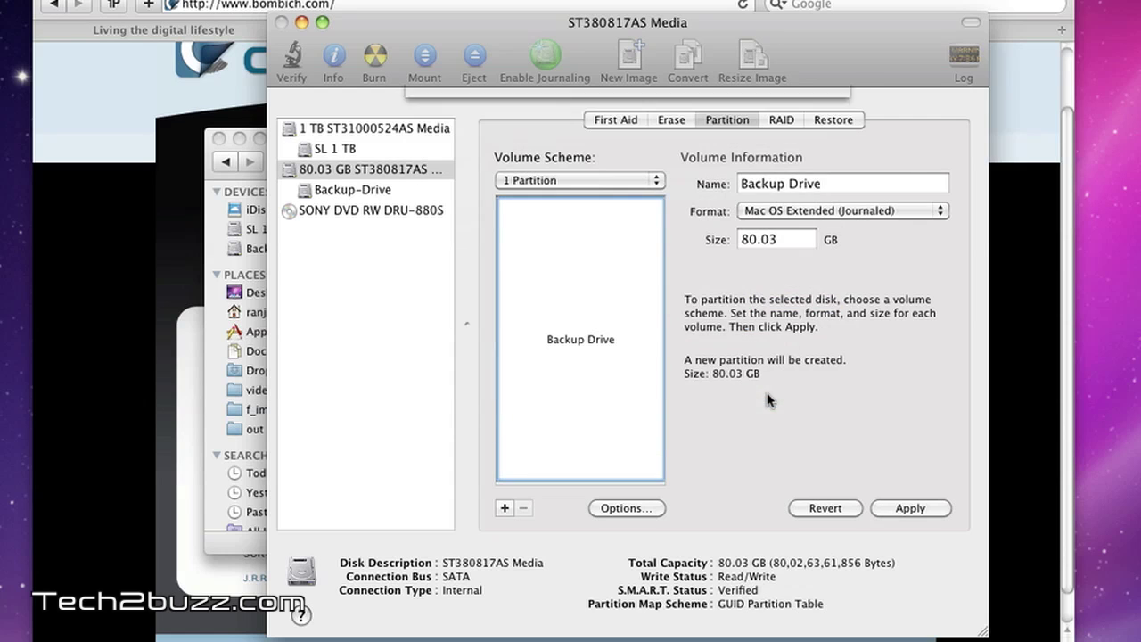
{"action": "left_click", "coordinate": [907, 510]}
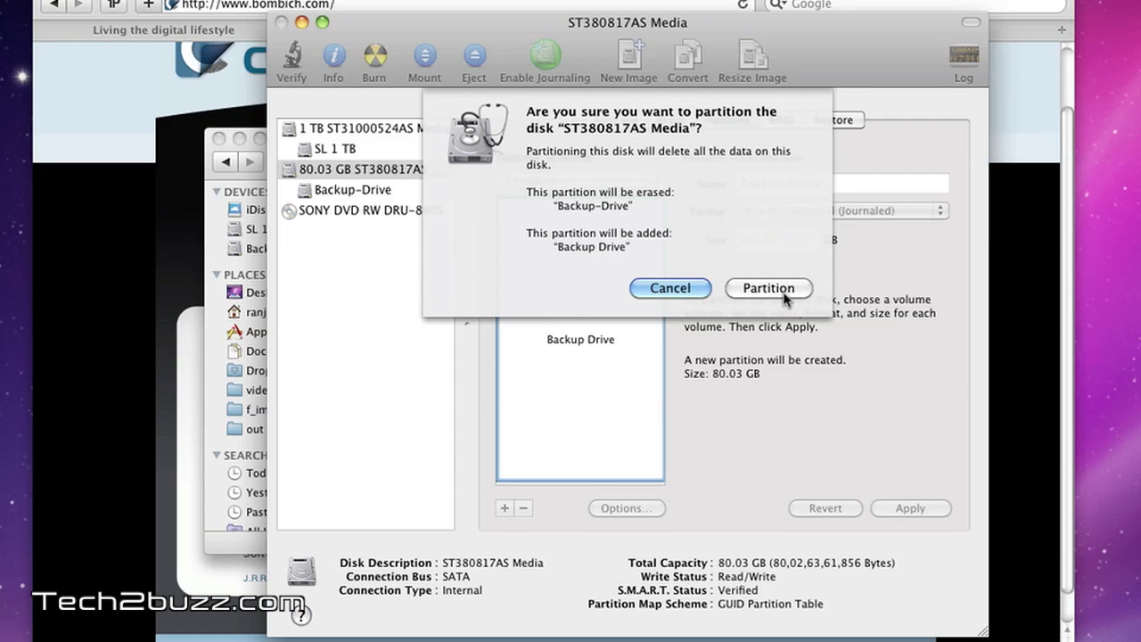
{"action": "left_click", "coordinate": [768, 288]}
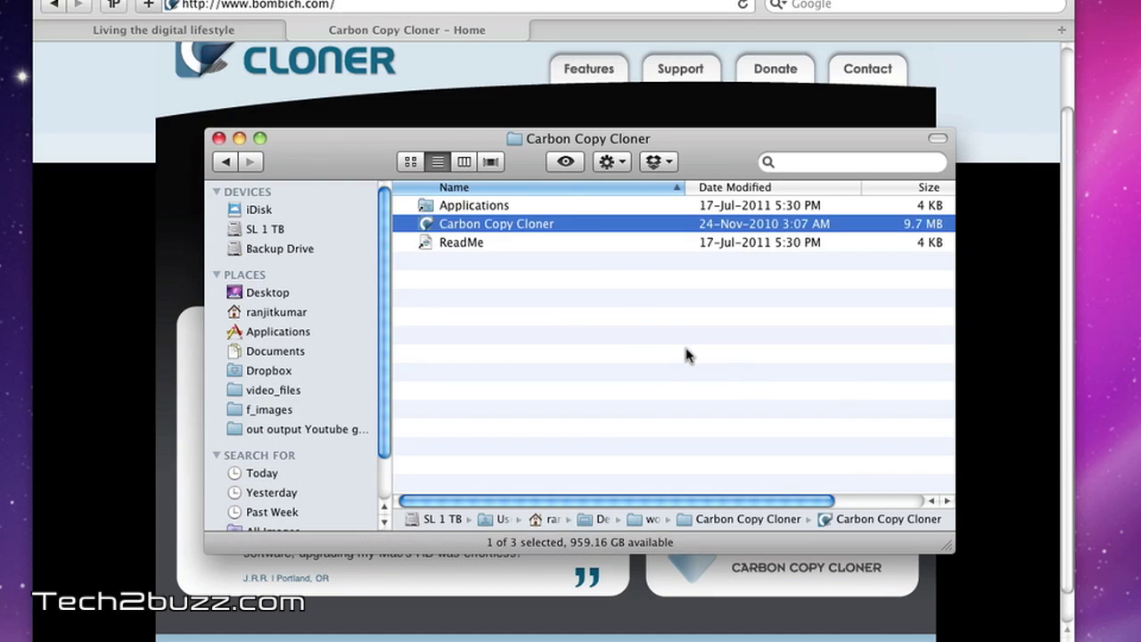
{"action": "left_click", "coordinate": [682, 343]}
Relaunch Carbon Copy Cloner, clone source SL 1 TB to target Backup Drive, and start cloning.
{"action": "left_click", "coordinate": [532, 224]}
{"action": "double_click", "coordinate": [534, 230]}
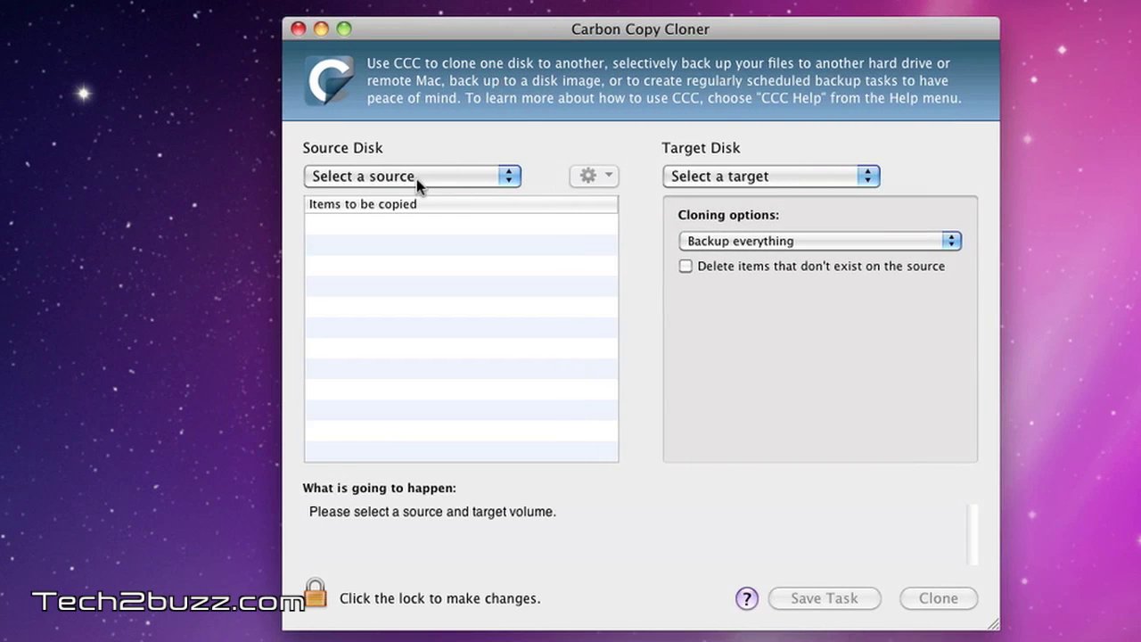
{"action": "left_click", "coordinate": [415, 177]}
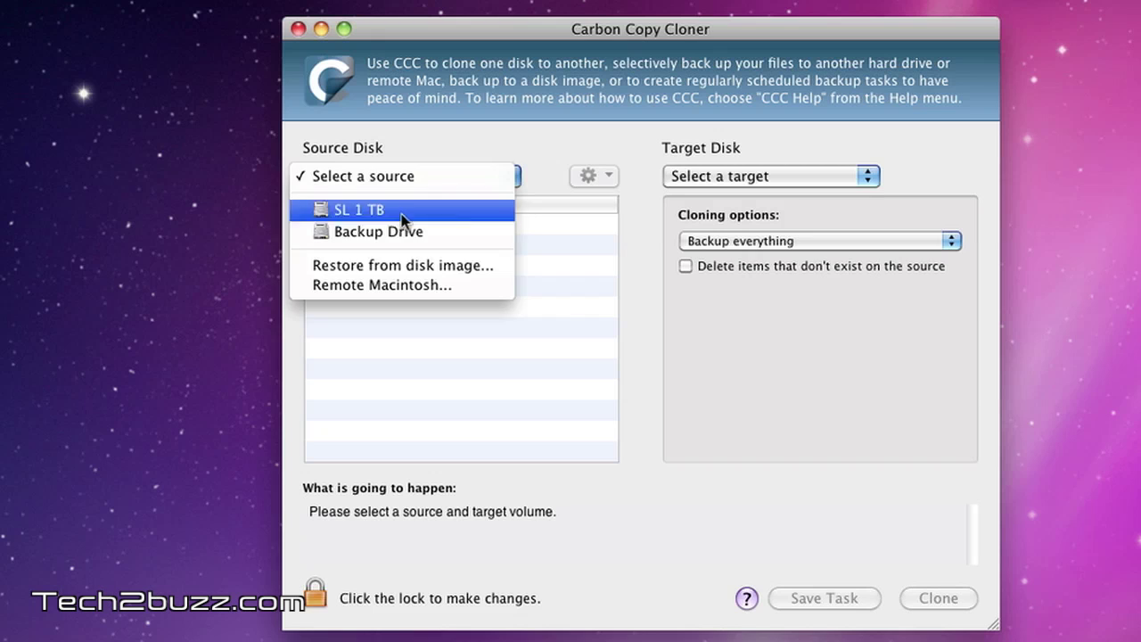
{"action": "left_click", "coordinate": [403, 210]}
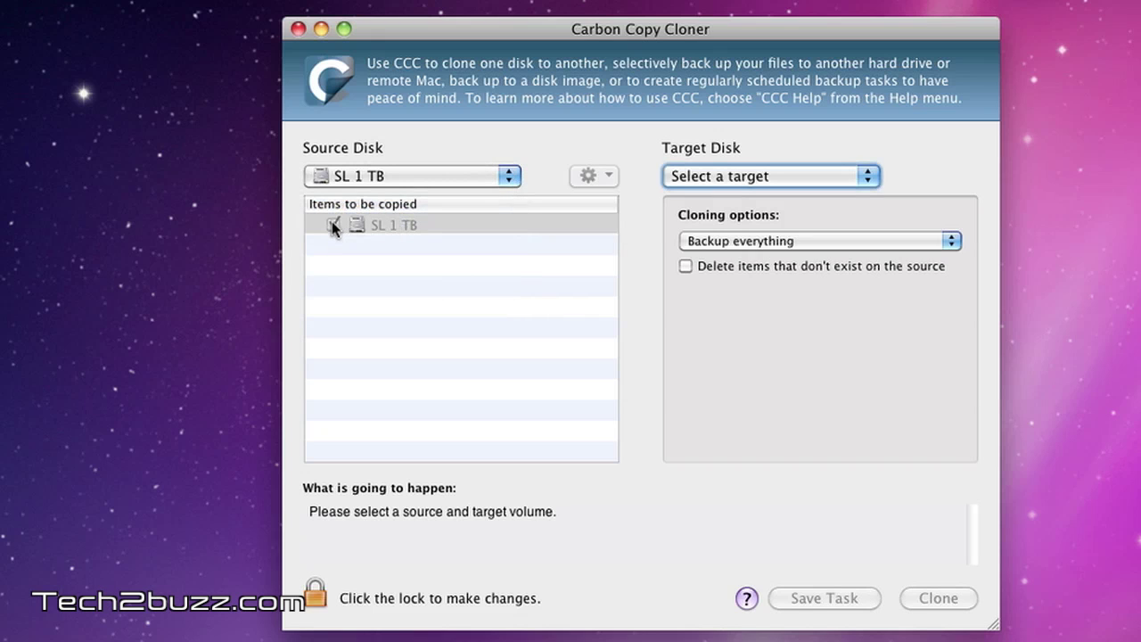
{"action": "left_click", "coordinate": [822, 176]}
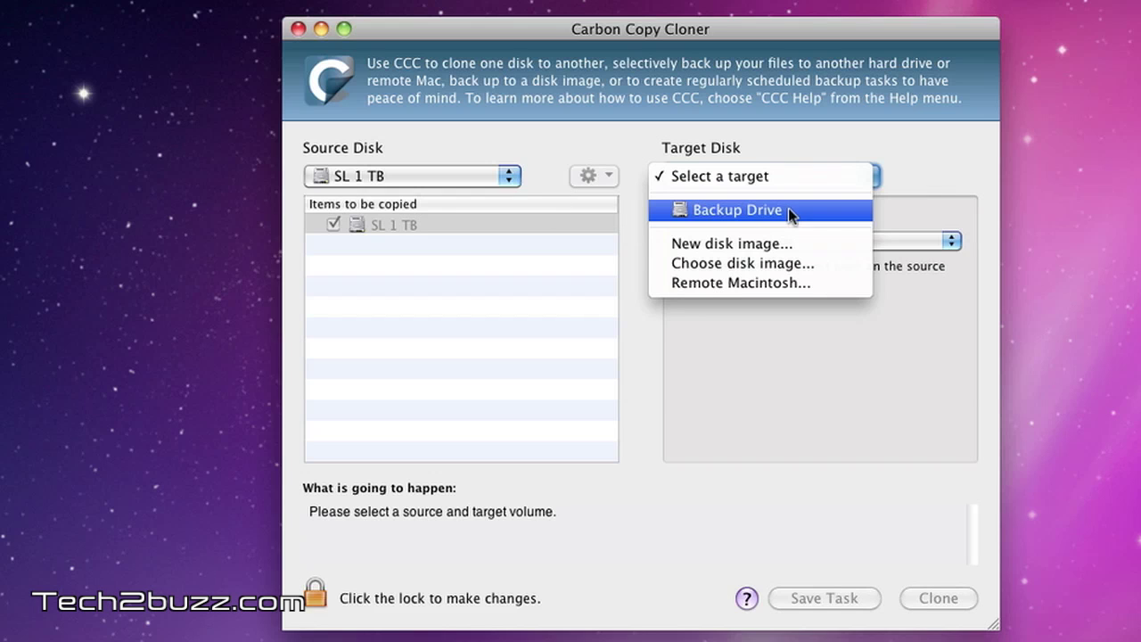
{"action": "mouse_move", "coordinate": [788, 207]}
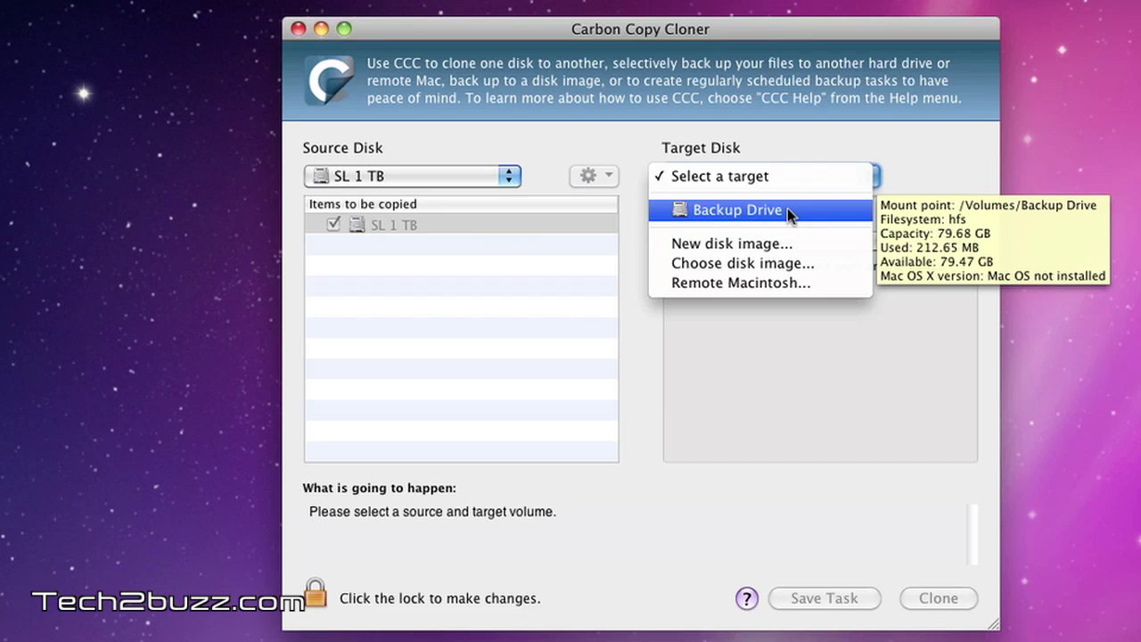
{"action": "left_click", "coordinate": [787, 210]}
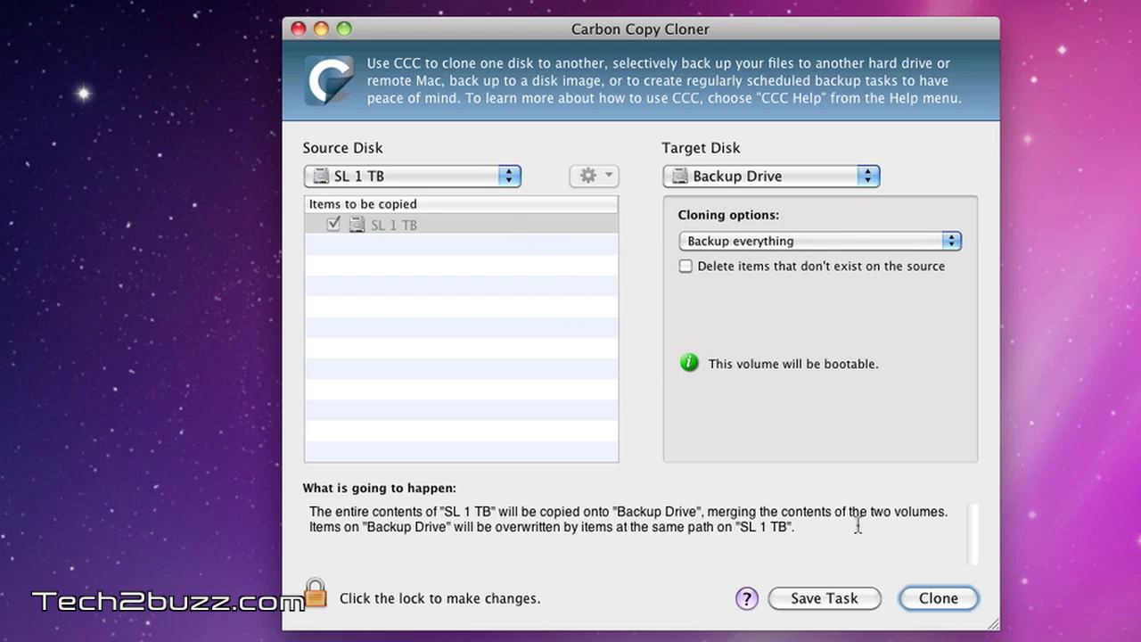
{"action": "left_click", "coordinate": [919, 593]}
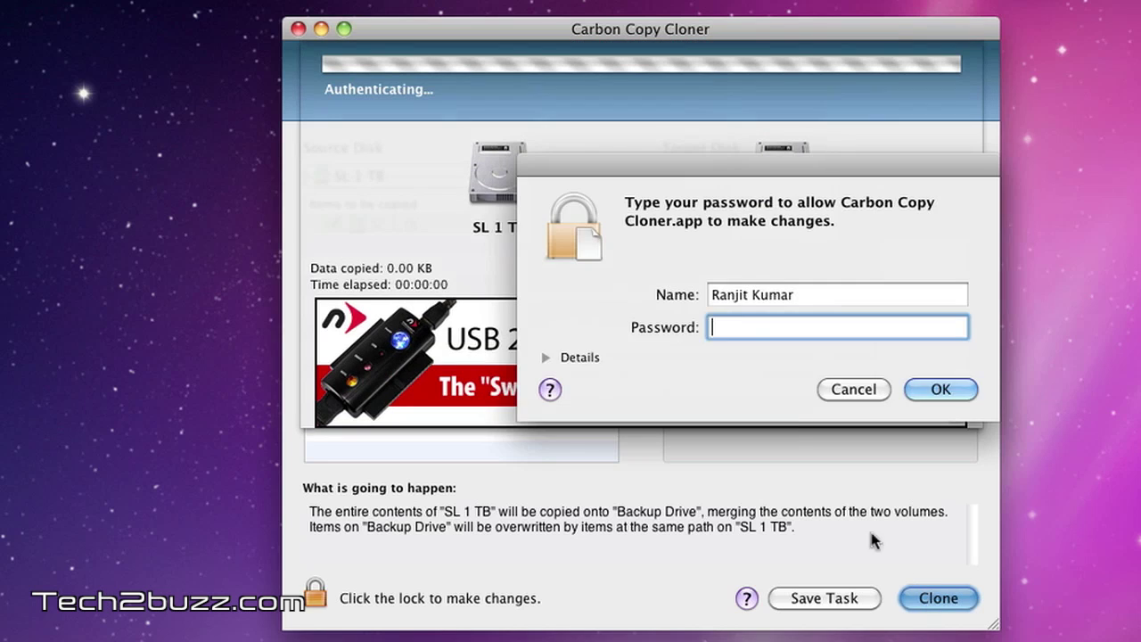
Enter the administrator password to authorize the clone, letting it copy 42.24 GB.
{"action": "type", "text": "••••••••"}
{"action": "key", "text": "Return"}
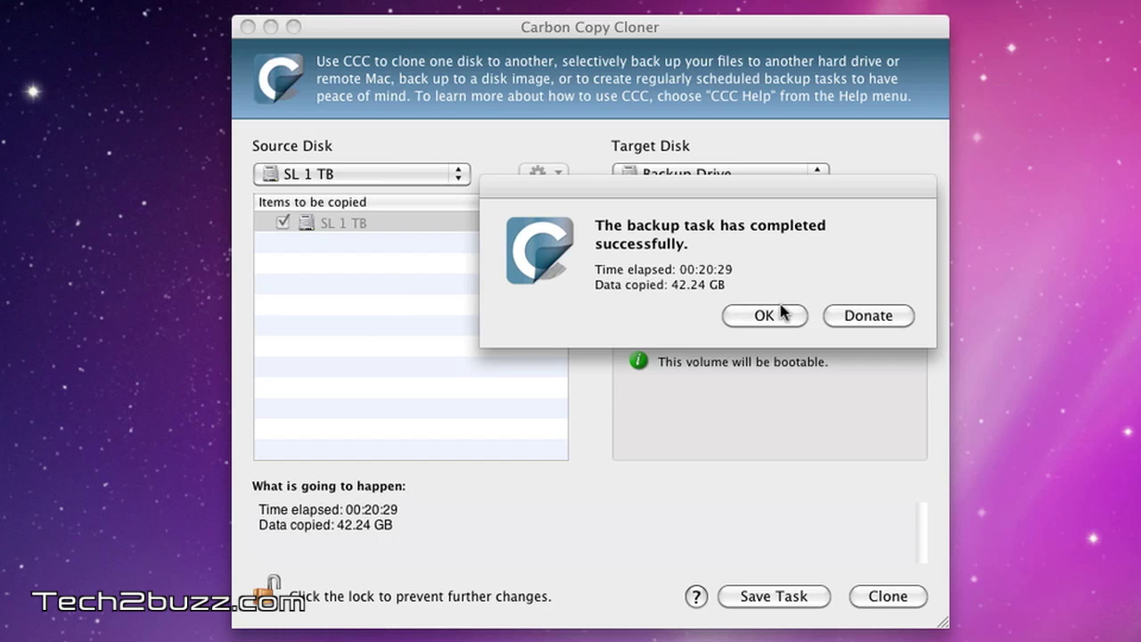
Dismiss the backup-complete notice and quit Carbon Copy Cloner.
{"action": "left_click", "coordinate": [772, 312]}
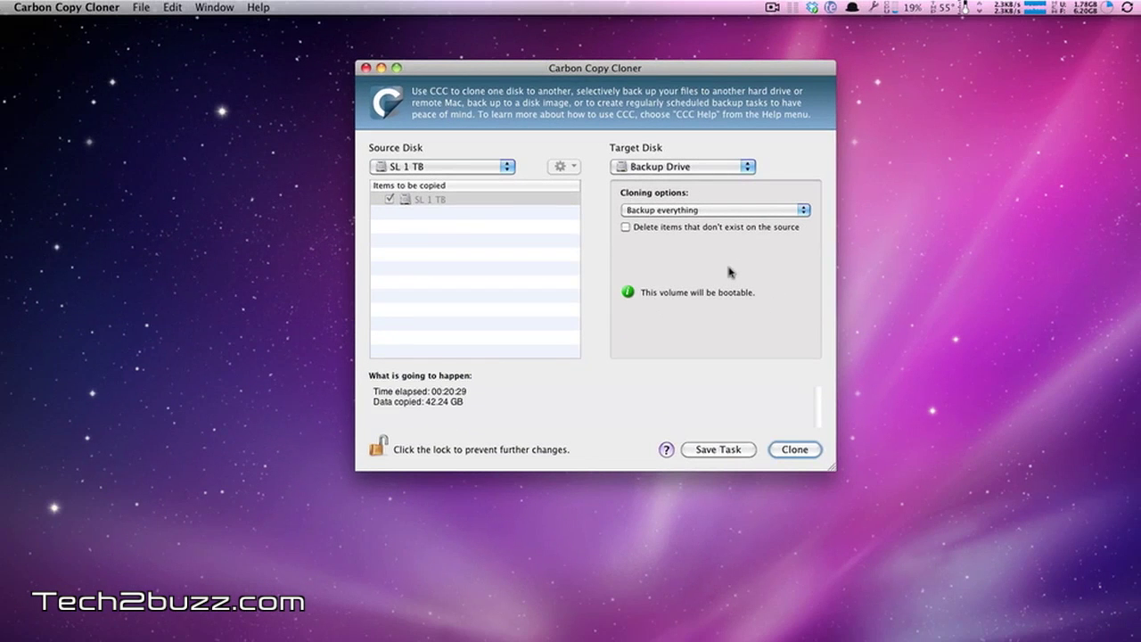
{"action": "key", "text": "super+q"}
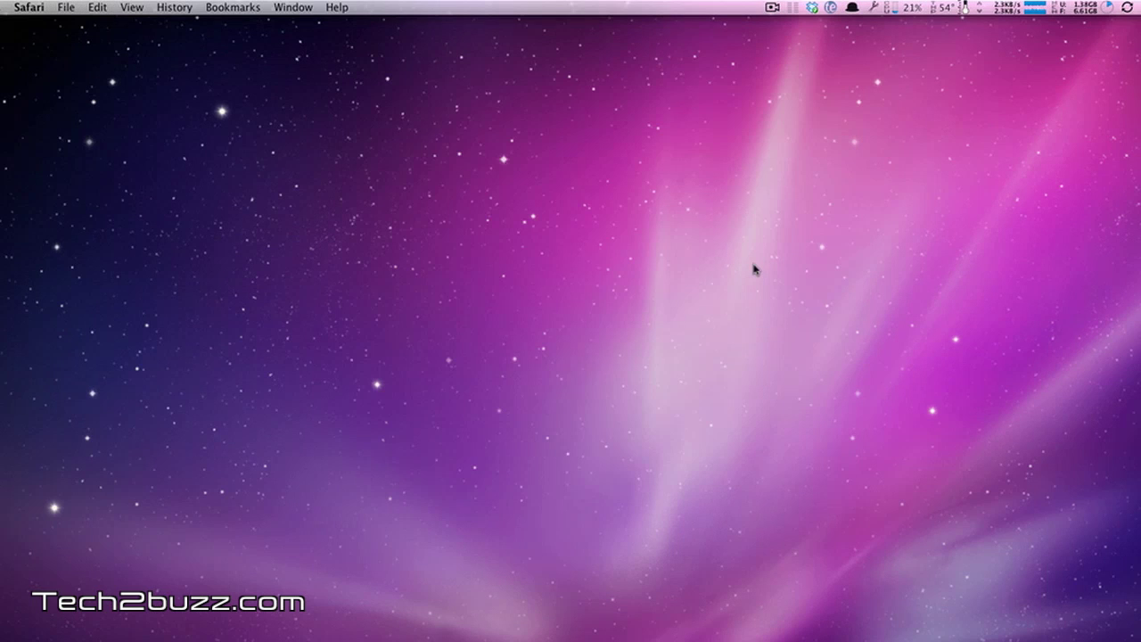